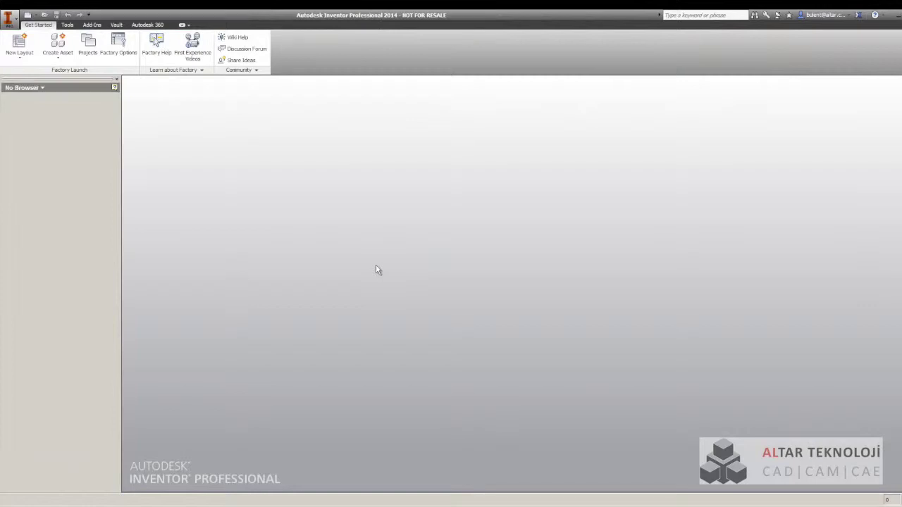
# Step: Open Accumulator.iam from the Tube and Pipe > Accumulator folder
pyautogui.click(43, 14)
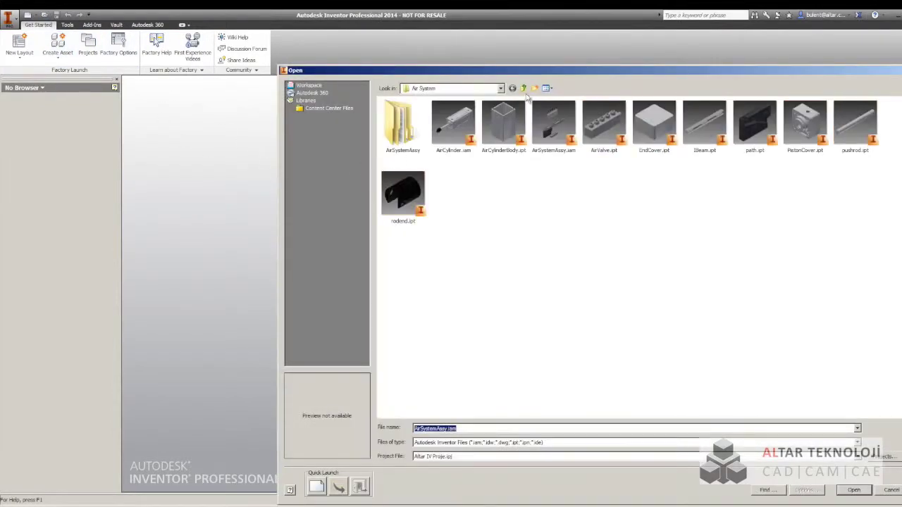
pyautogui.click(523, 88)
pyautogui.doubleClick(405, 131)
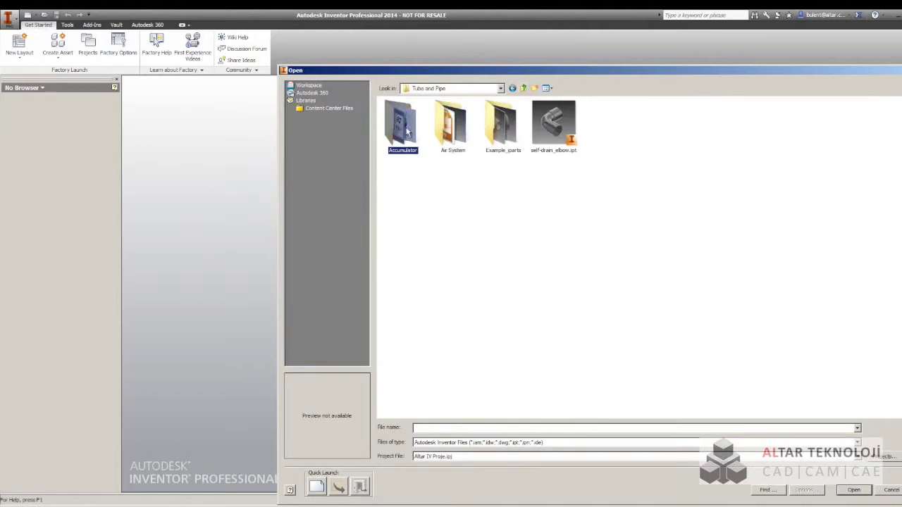
pyautogui.click(601, 131)
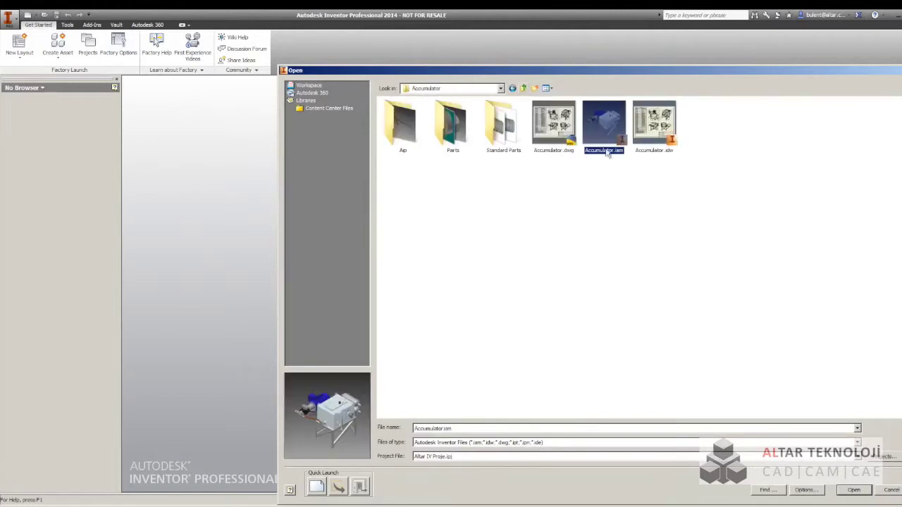
pyautogui.click(853, 490)
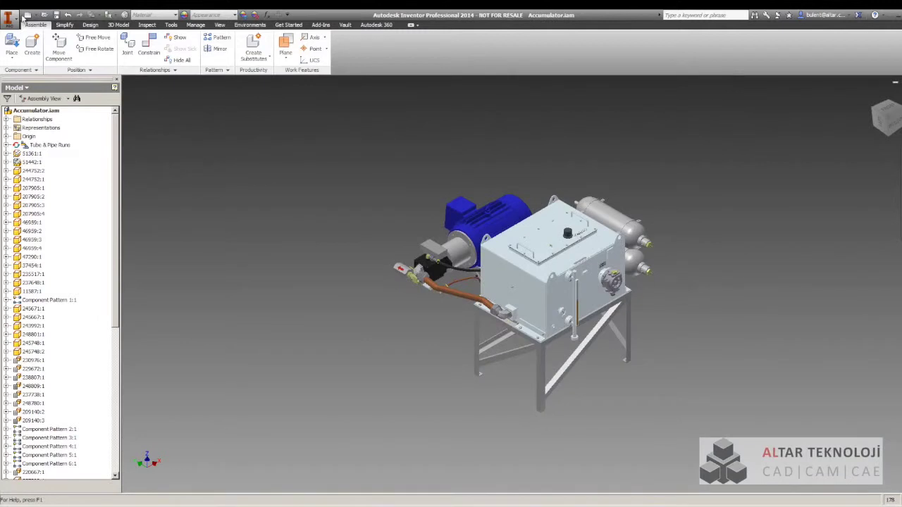
pyautogui.click(13, 19)
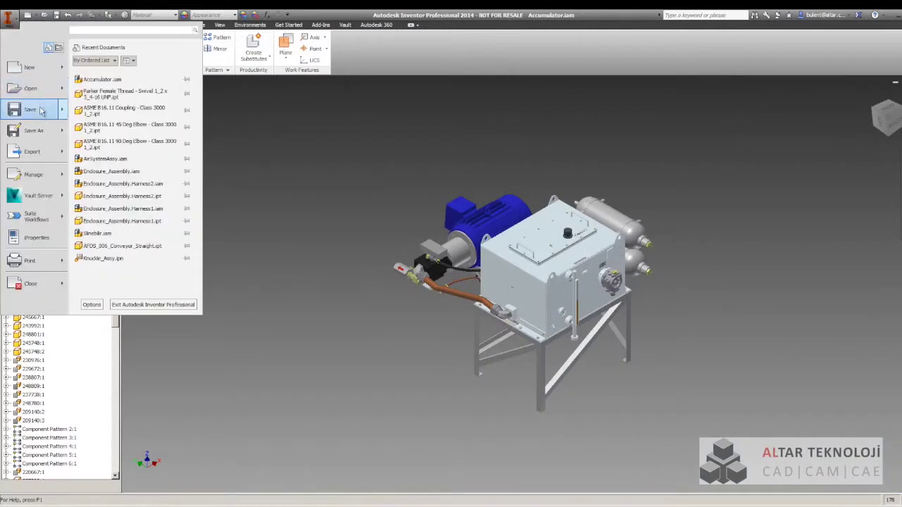
# Step: Save the assembly with all dependent files as Accumulator_TPStyles.iam
pyautogui.click(115, 87)
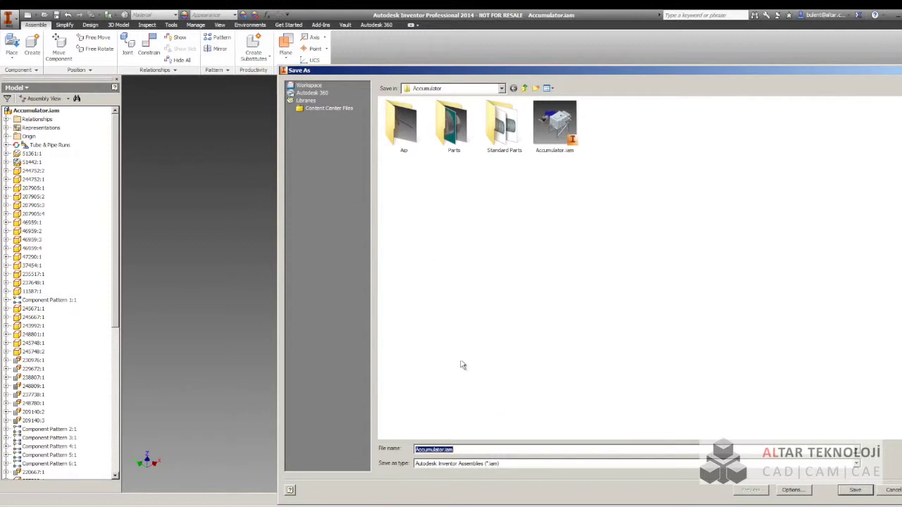
pyautogui.click(493, 450)
pyautogui.write('_TPStyles')
pyautogui.click(864, 491)
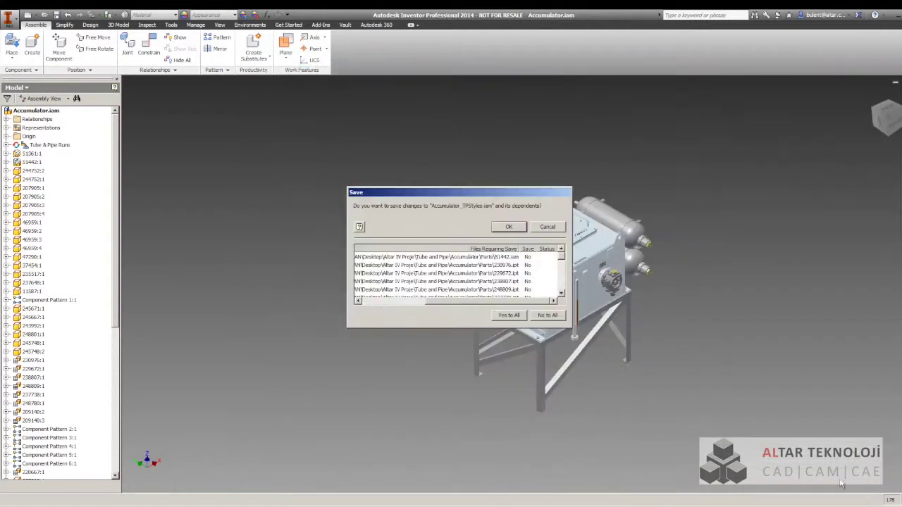
pyautogui.click(507, 315)
pyautogui.click(509, 227)
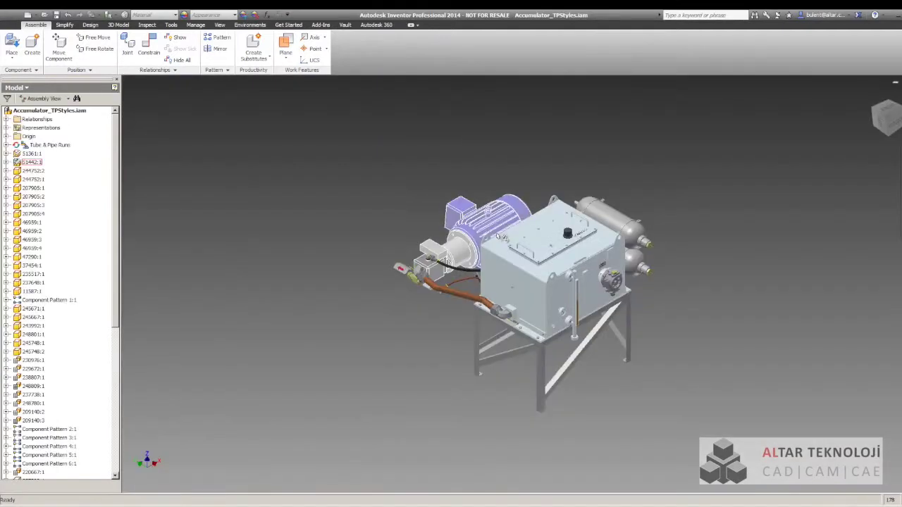
pyautogui.scroll(-2, 374, 221)
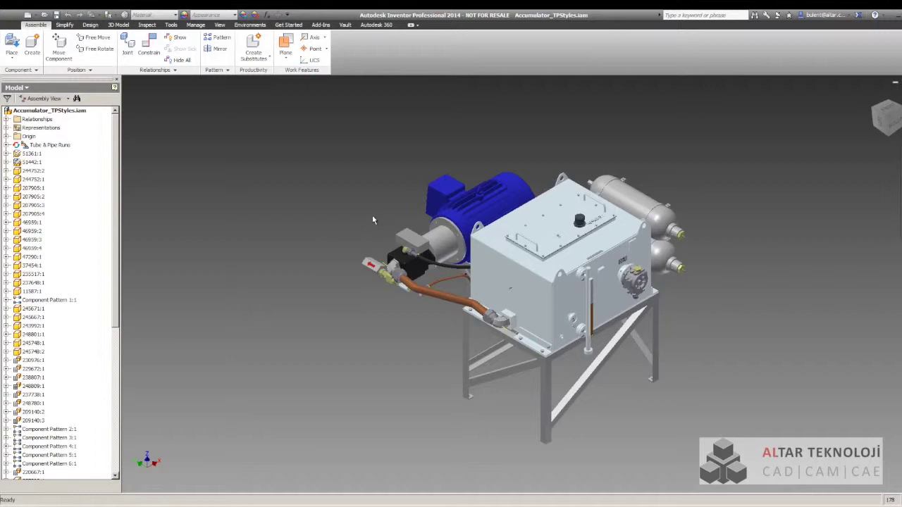
# Step: Start a Tube and Pipe run, accepting the default run name Run01
pyautogui.click(248, 25)
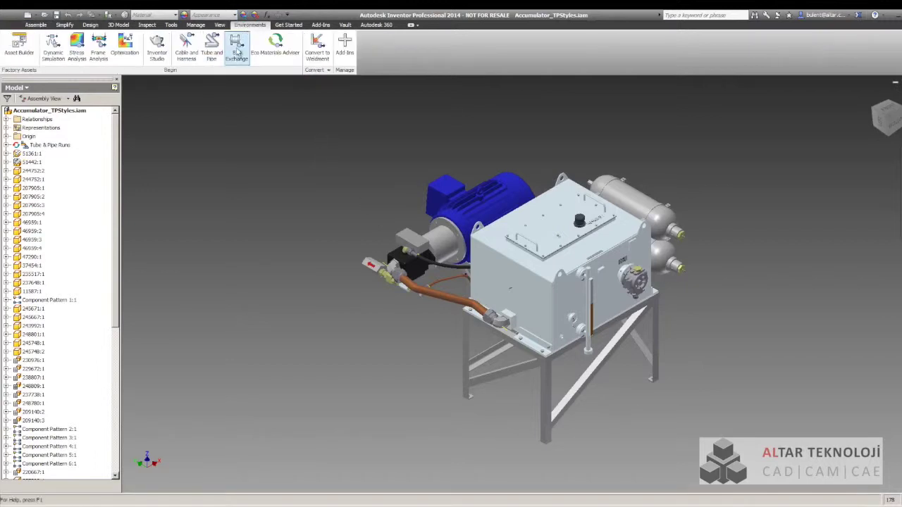
pyautogui.click(211, 51)
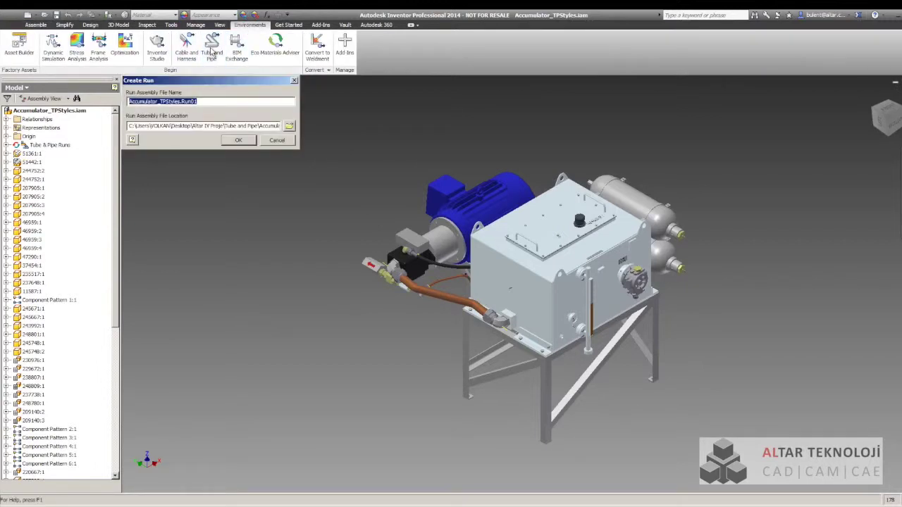
pyautogui.click(239, 140)
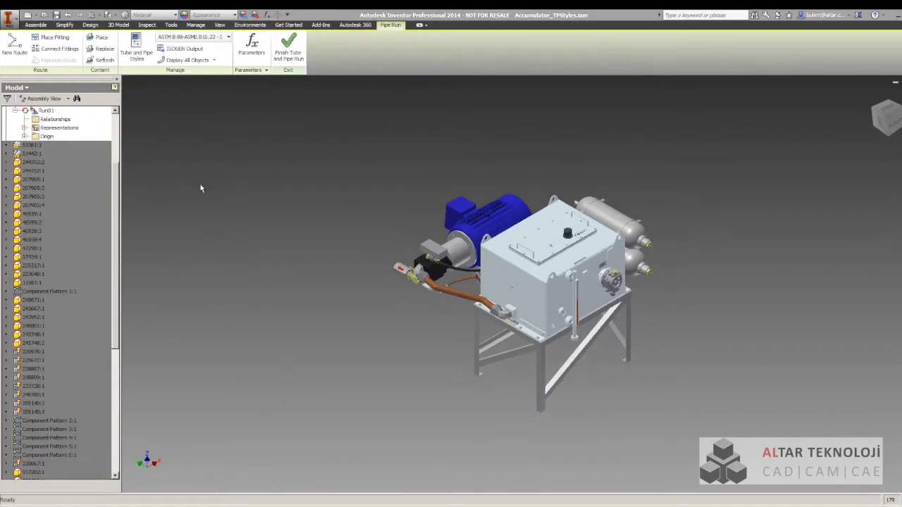
# Step: Browse the existing Tube & Pipe styles, then begin a new style under Tubing with Bends
pyautogui.click(138, 55)
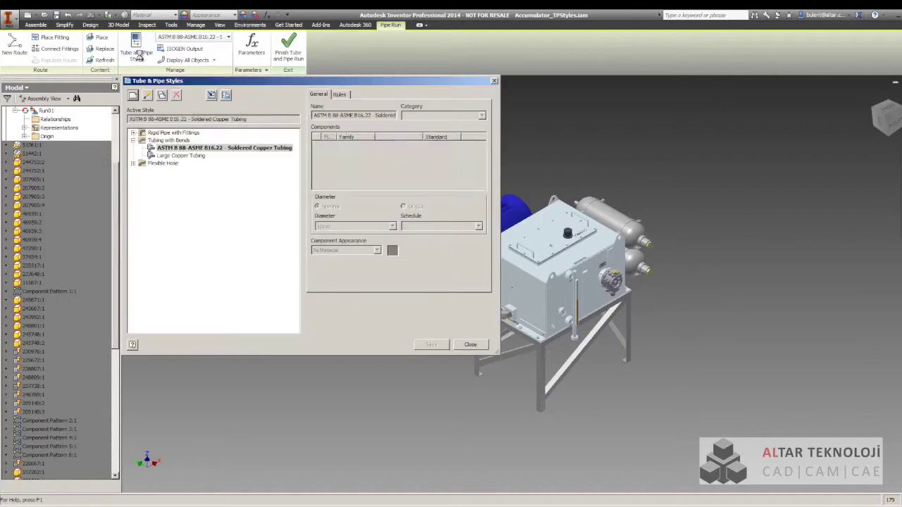
pyautogui.click(132, 133)
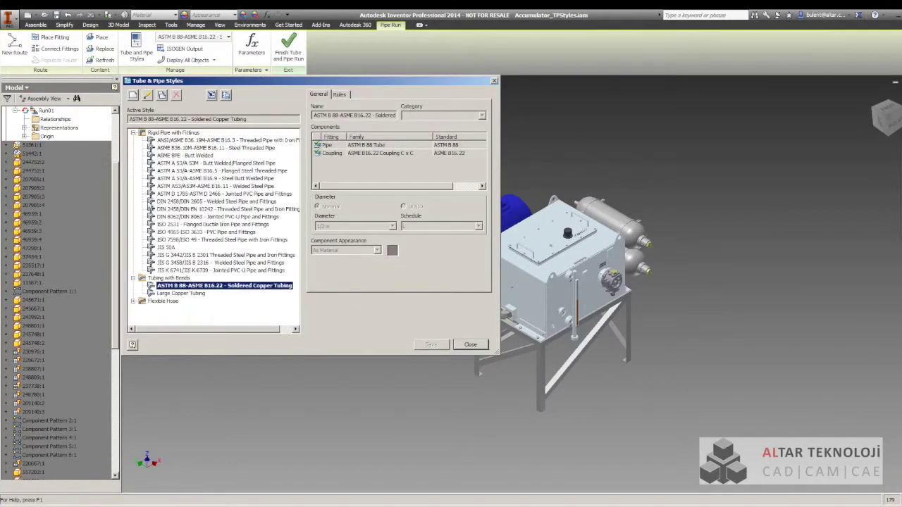
pyautogui.click(220, 186)
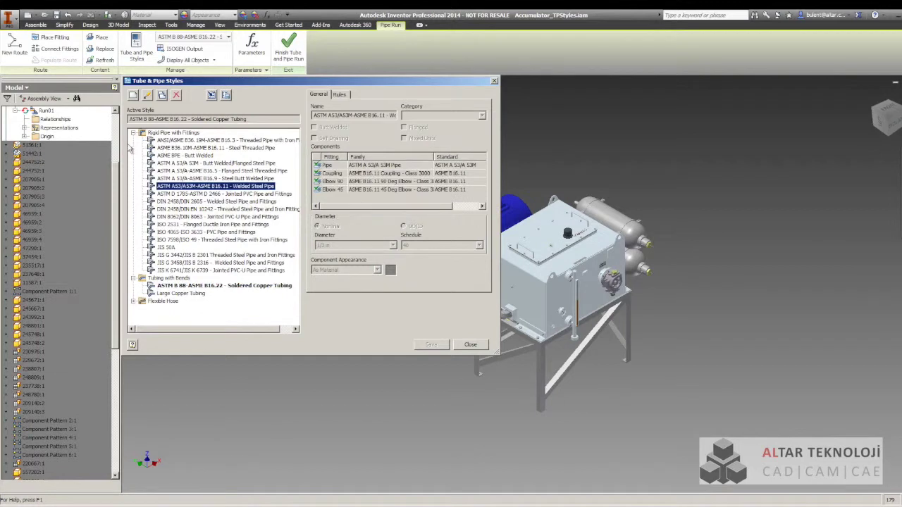
pyautogui.click(133, 134)
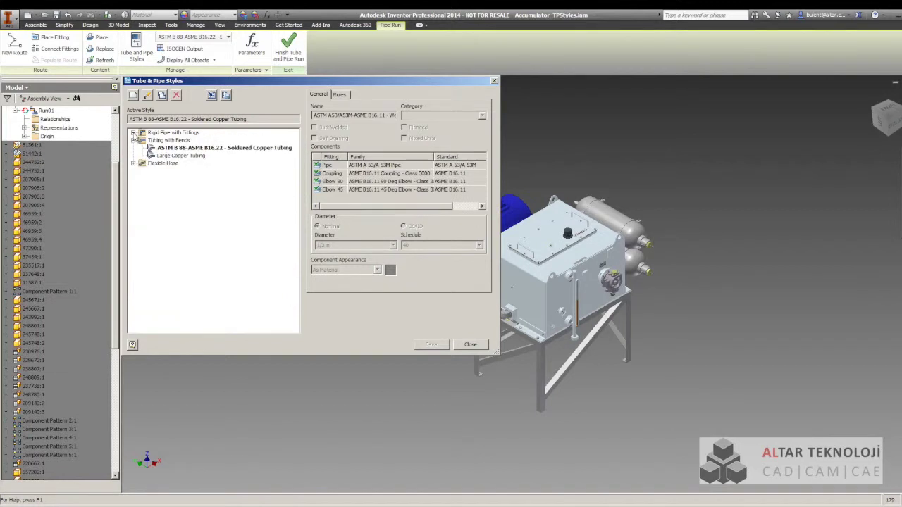
pyautogui.click(215, 148)
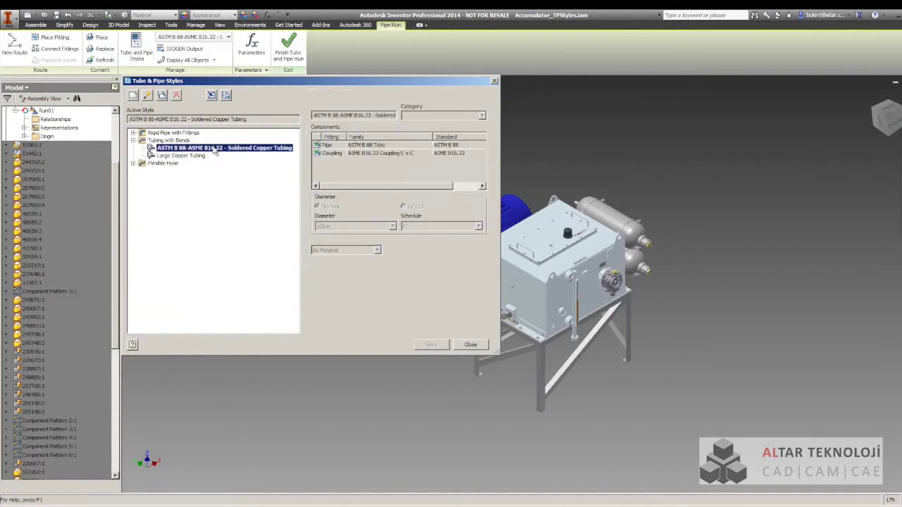
pyautogui.click(180, 142)
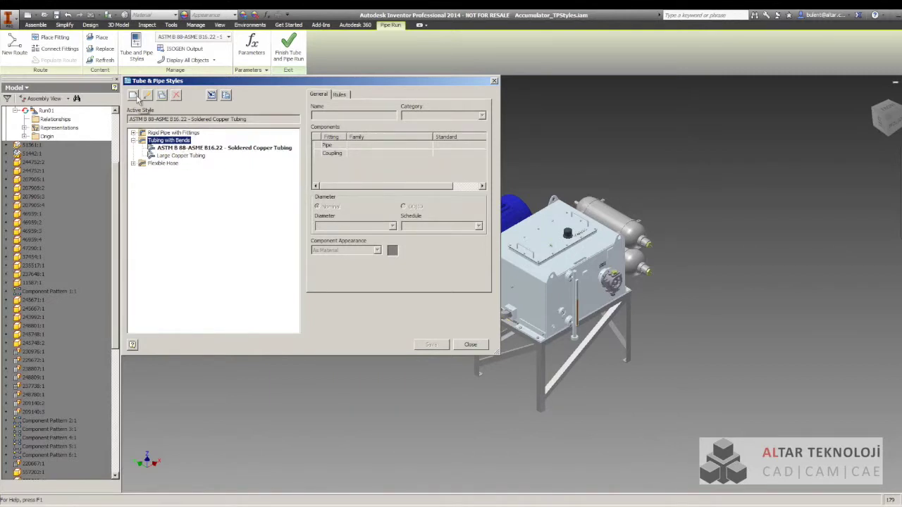
pyautogui.click(134, 96)
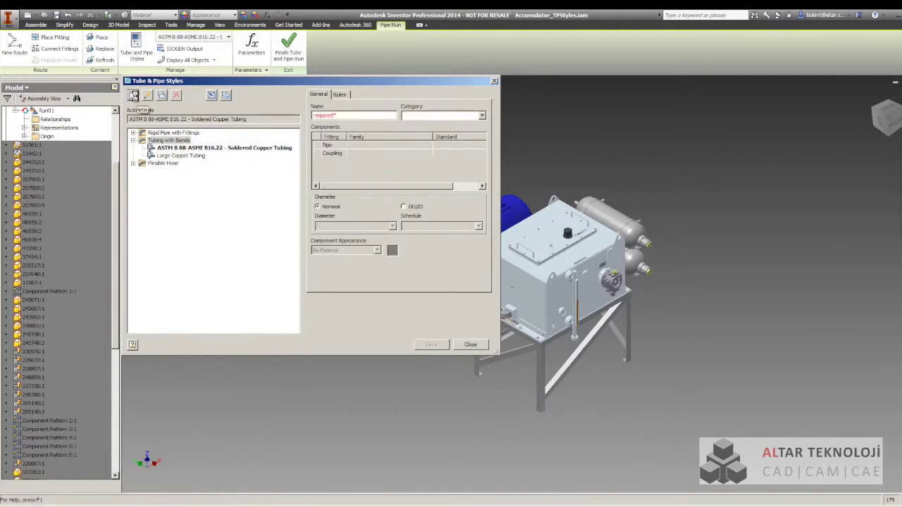
# Step: Name the new tubing style Medium Copper Tubing
pyautogui.click(342, 116)
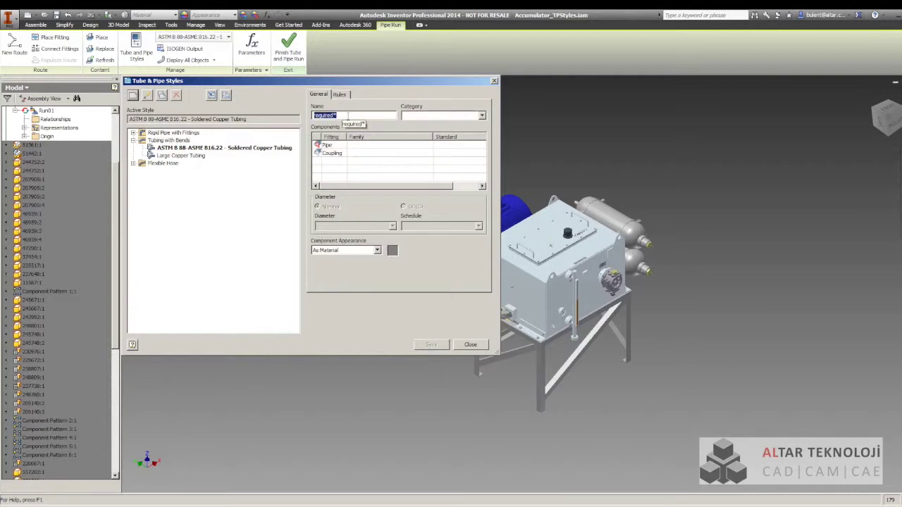
pyautogui.write('Medium Co')
pyautogui.write('pper Tubing')
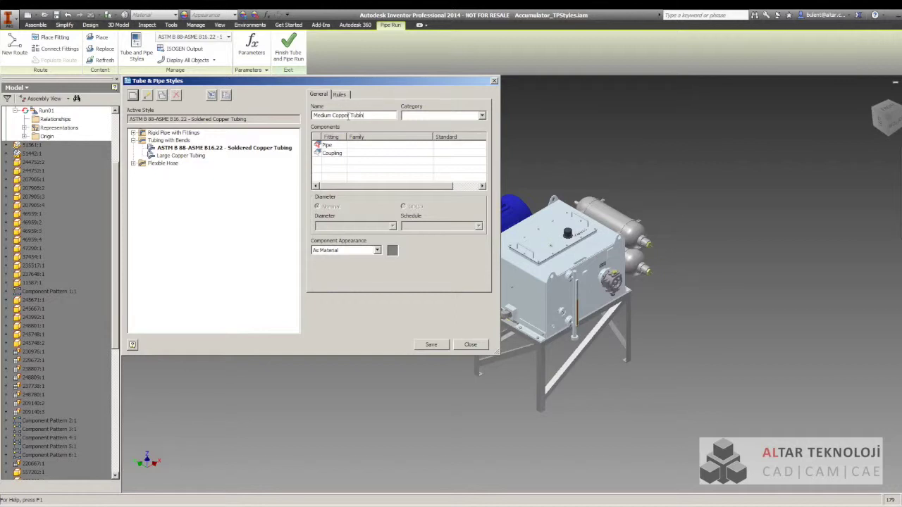
pyautogui.click(449, 114)
pyautogui.write('My Styles')
# Step: Assign ASTM B 88 Tube from the Library Browser as the Pipe component
pyautogui.click(357, 145)
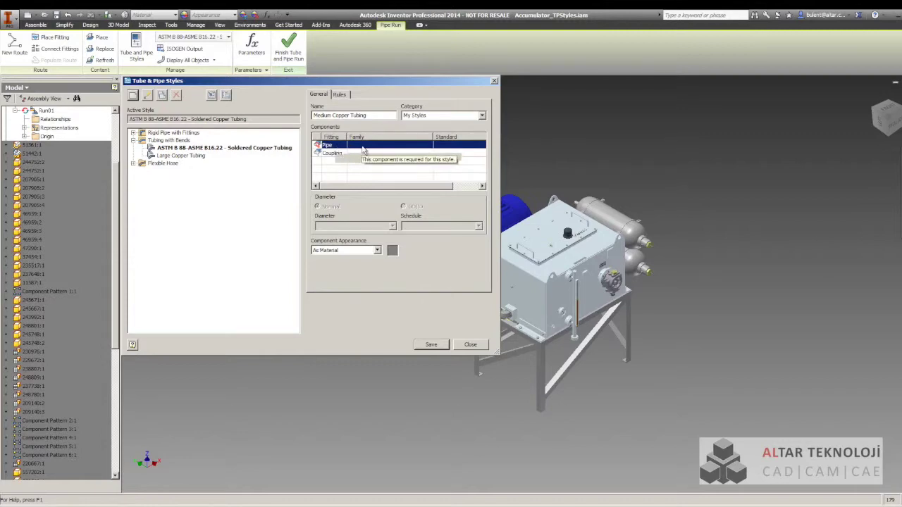
pyautogui.rightClick(364, 149)
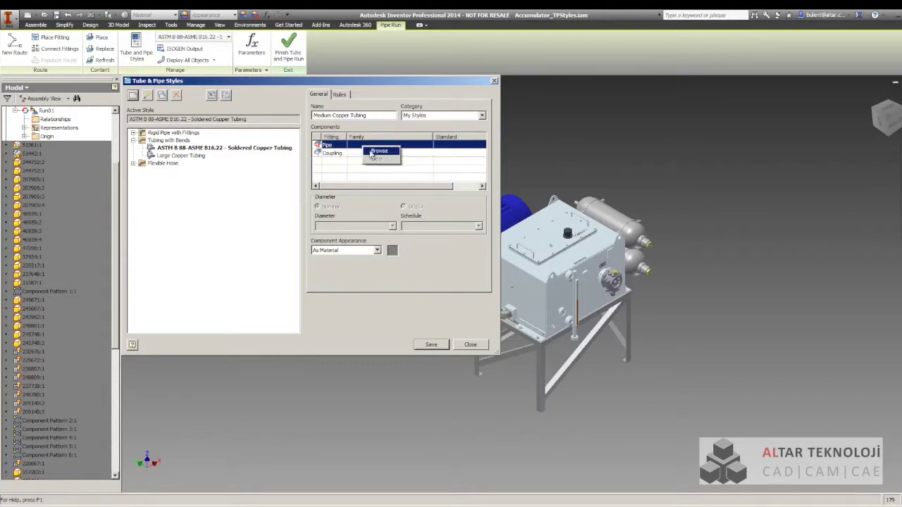
pyautogui.click(379, 151)
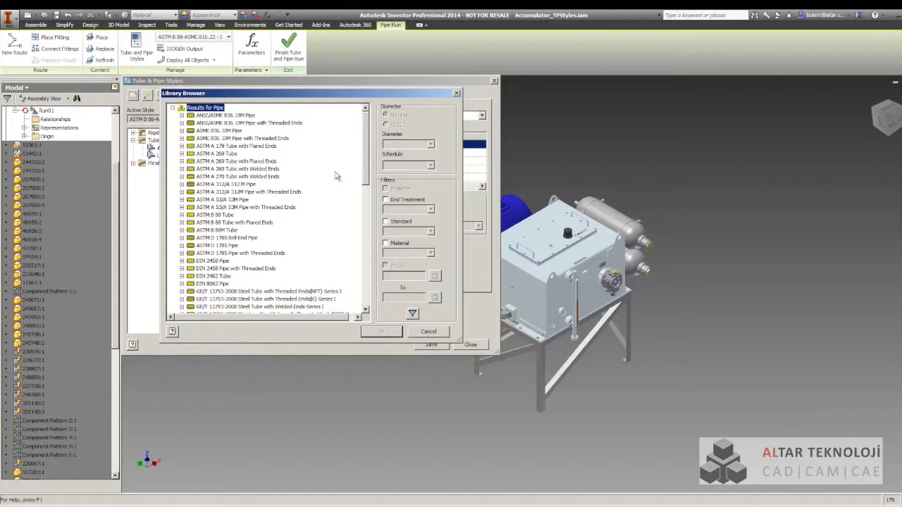
pyautogui.click(216, 216)
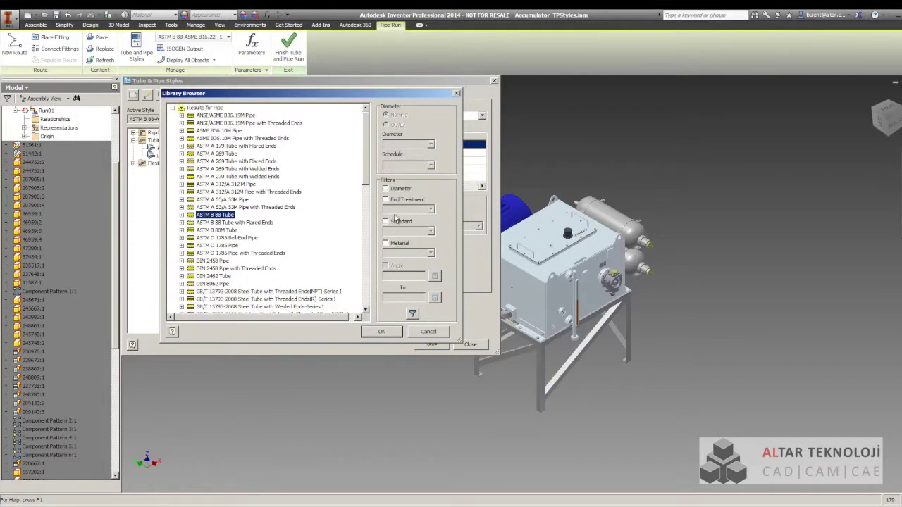
pyautogui.click(392, 334)
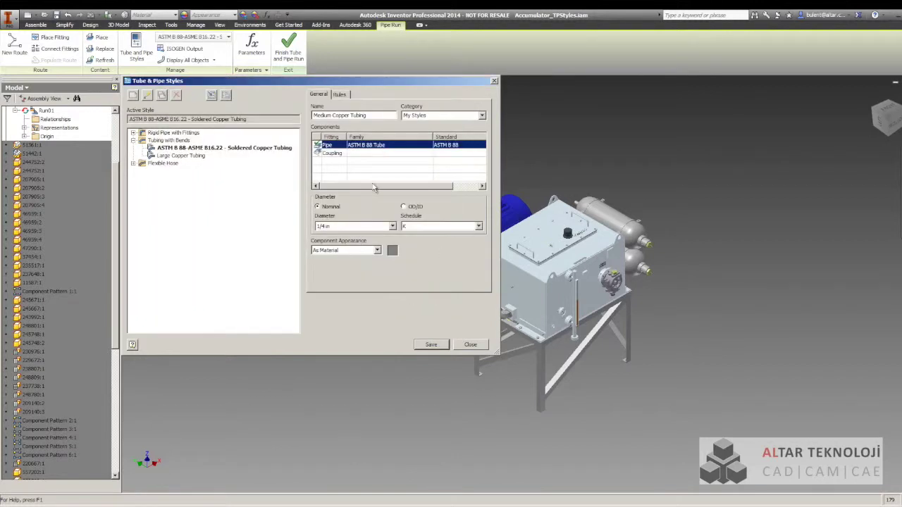
pyautogui.moveTo(356, 153)
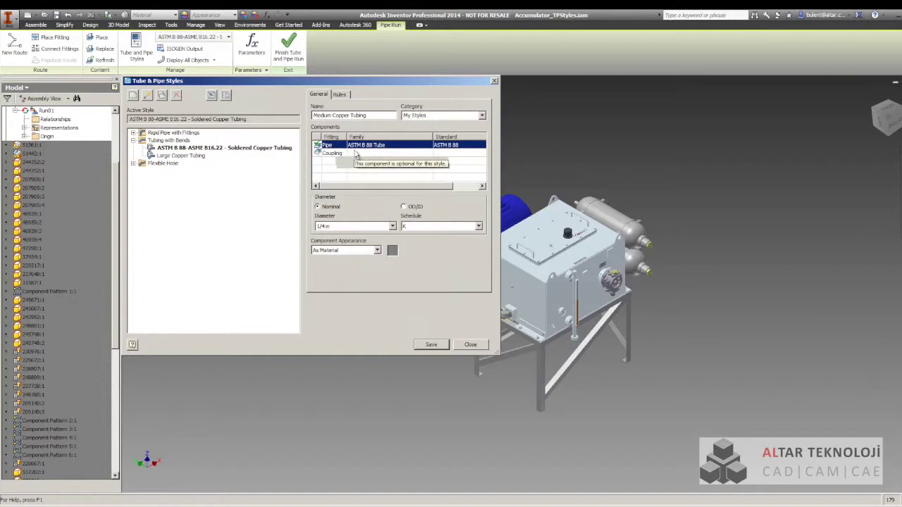
# Step: Filter the coupling library by standard ASME B16.18 and assign Coupling C x C
pyautogui.click(356, 155)
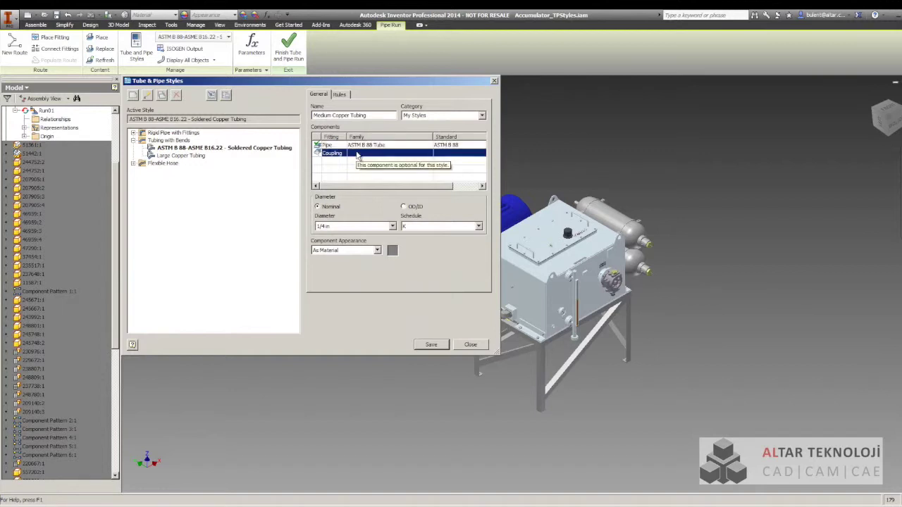
pyautogui.rightClick(356, 155)
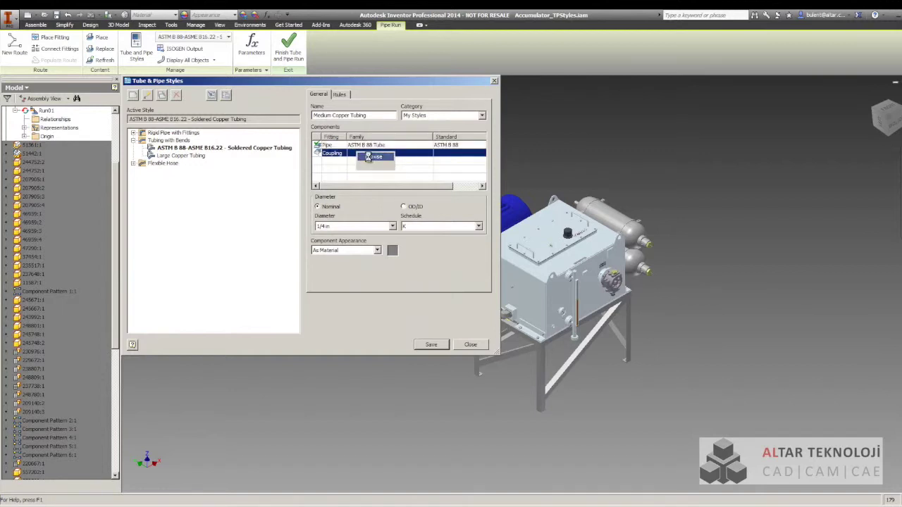
pyautogui.click(372, 158)
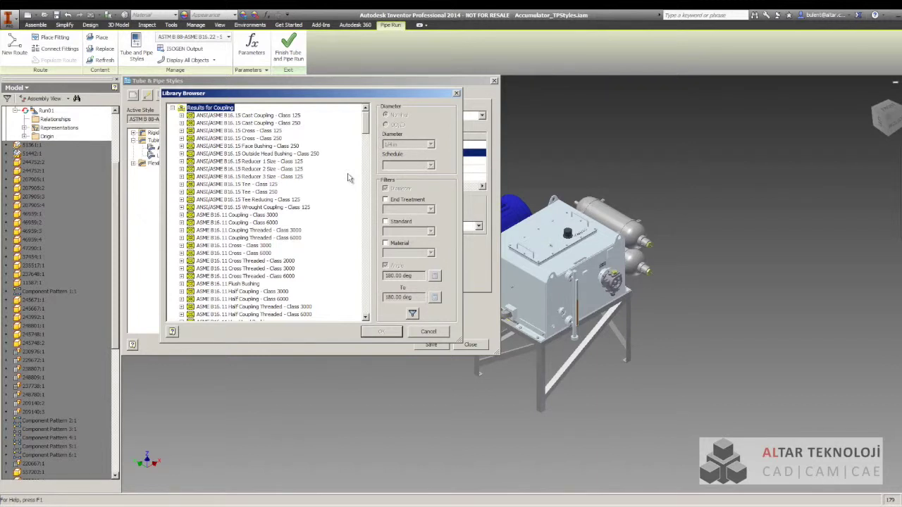
pyautogui.click(386, 221)
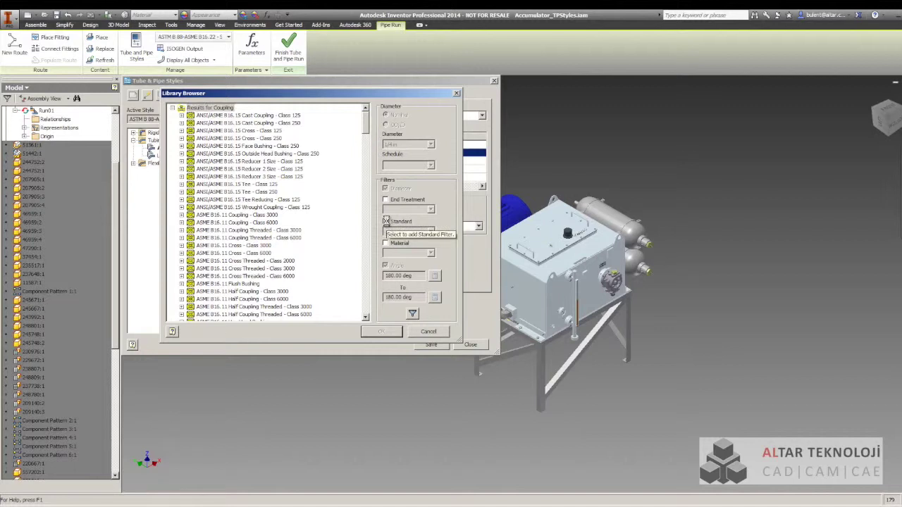
pyautogui.click(430, 232)
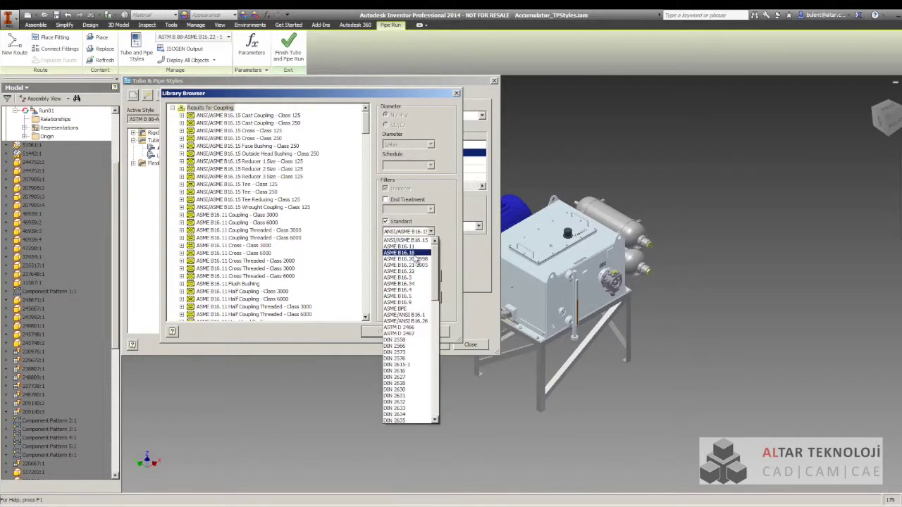
pyautogui.click(405, 253)
pyautogui.click(413, 314)
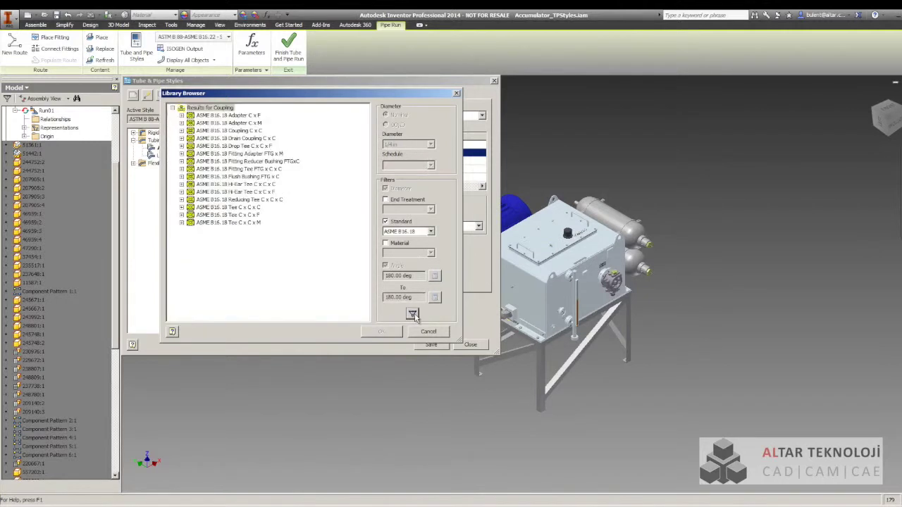
pyautogui.click(240, 132)
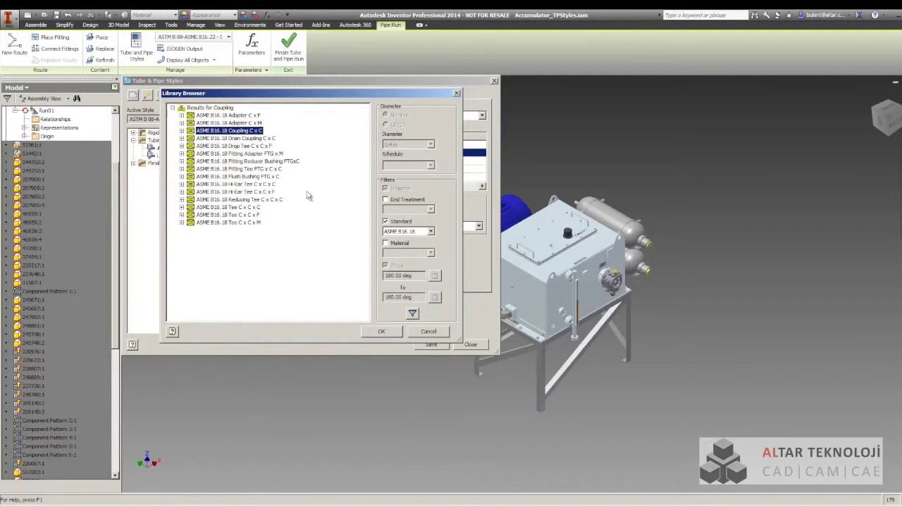
pyautogui.click(380, 331)
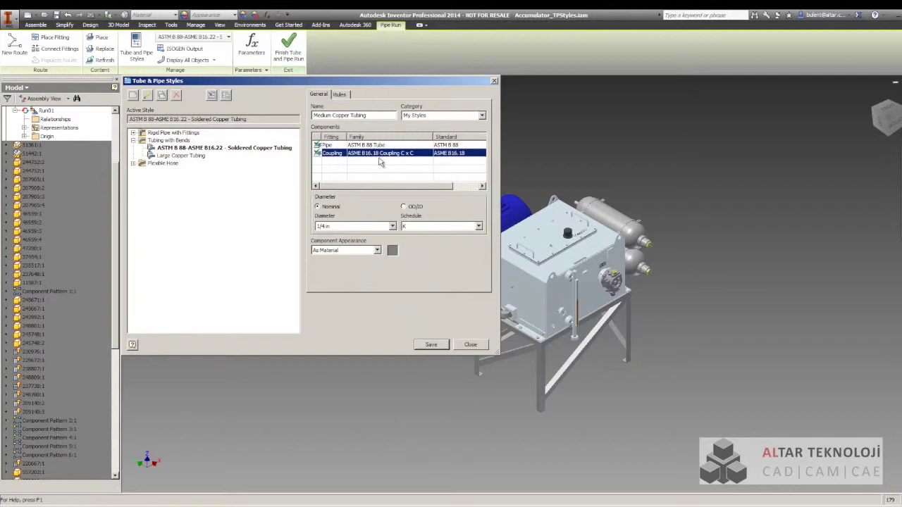
# Step: Set nominal diameter to 1 1/2 in and component appearance to Aluminum - Dark
pyautogui.click(352, 226)
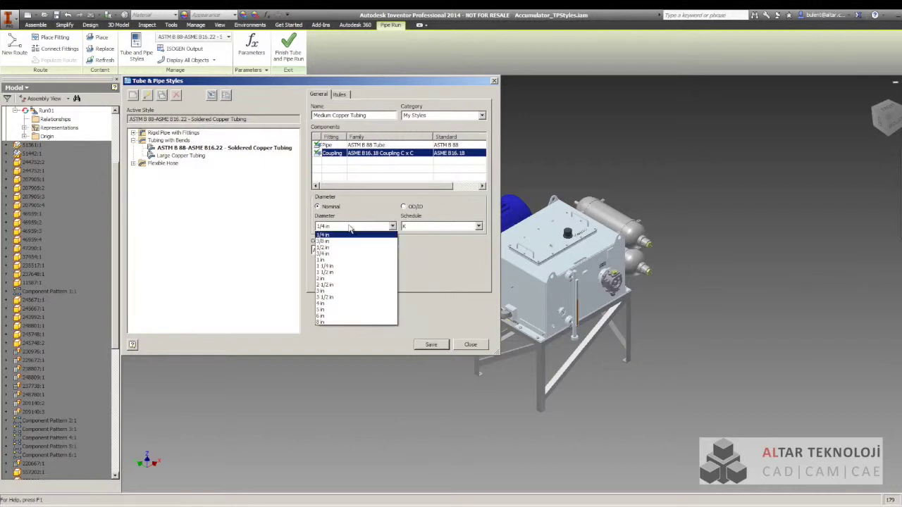
pyautogui.click(355, 273)
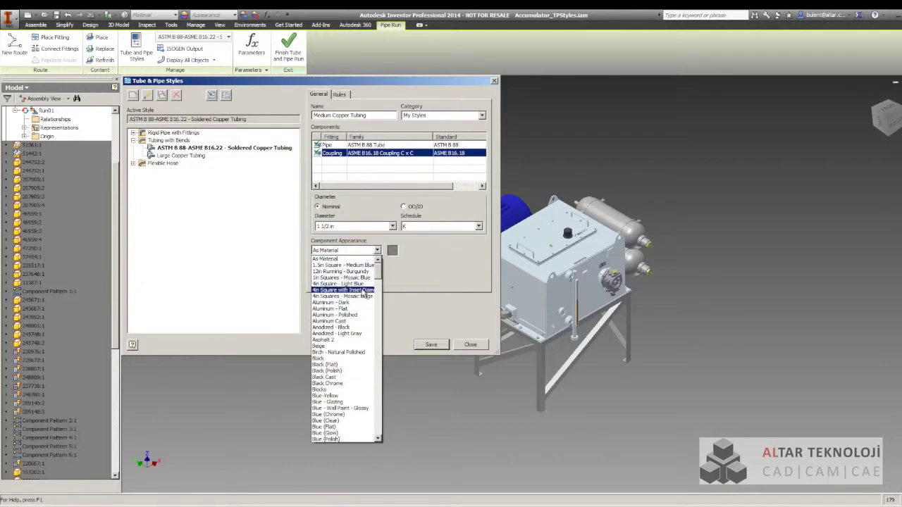
pyautogui.click(352, 320)
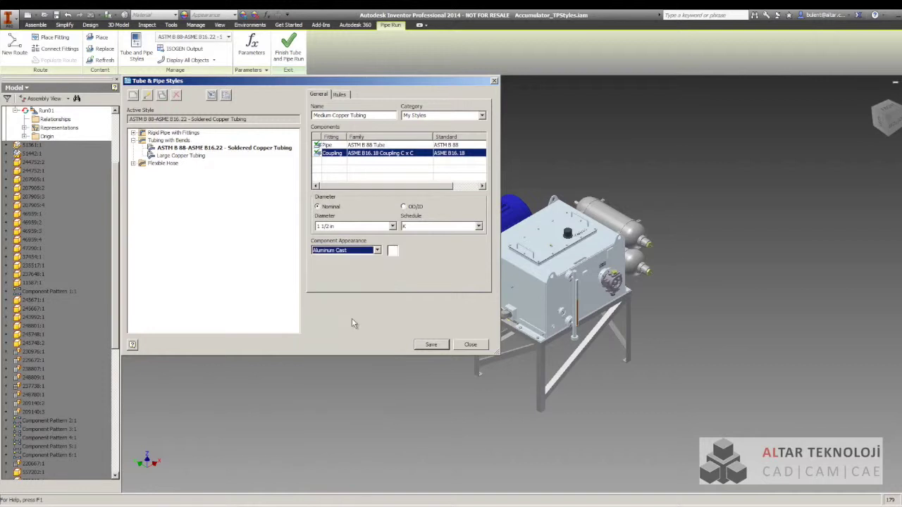
pyautogui.click(356, 252)
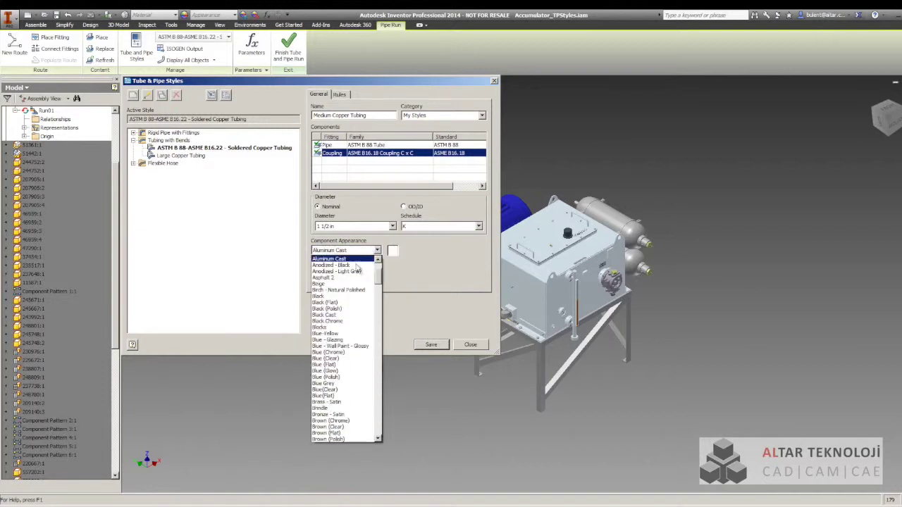
pyautogui.scroll(2, 356, 288)
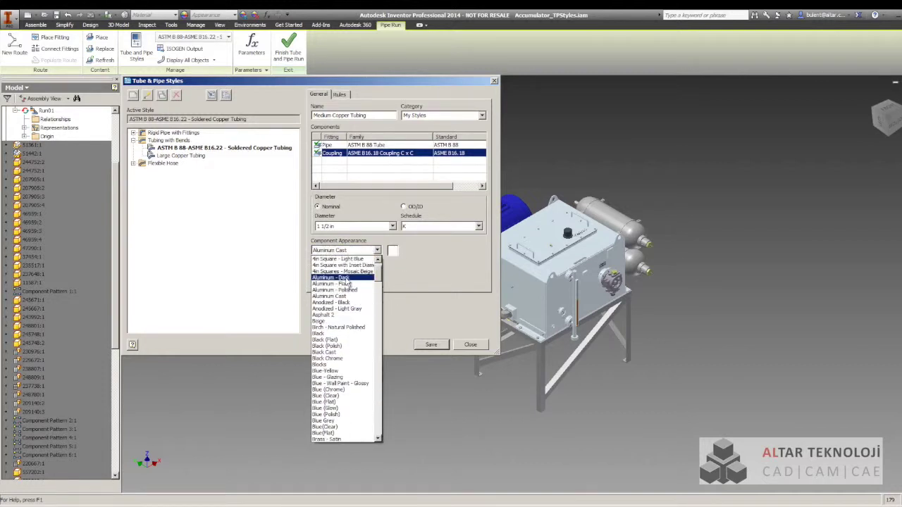
pyautogui.click(345, 281)
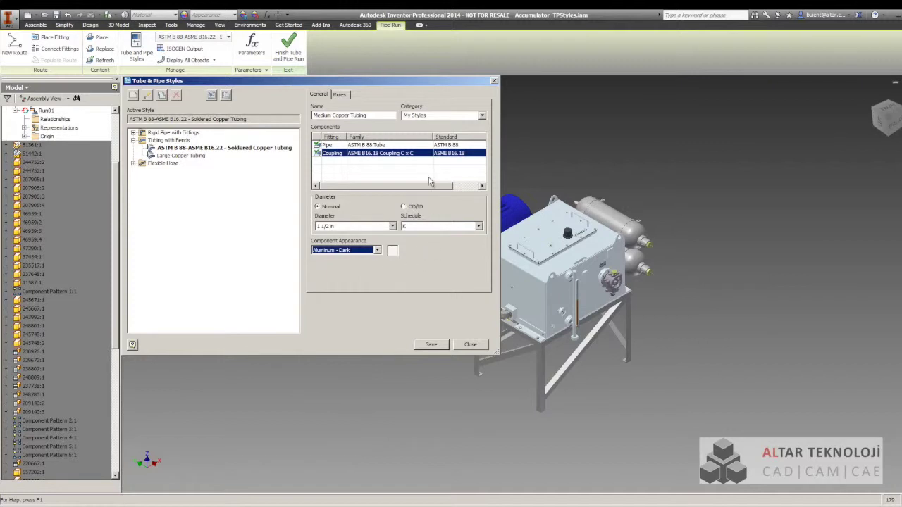
# Step: Set Rules to minimum 1, maximum 200, increment 0.5, bend radius 2 in; save and close
pyautogui.click(340, 95)
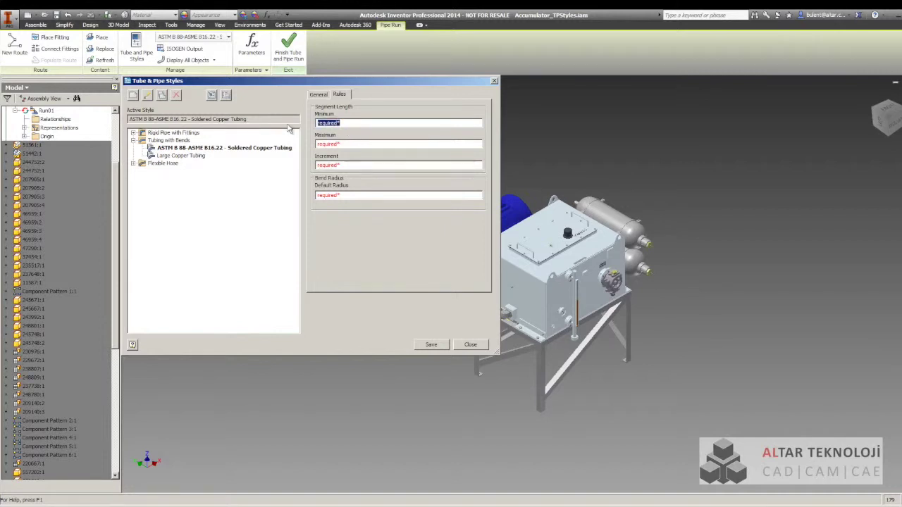
pyautogui.click(345, 121)
pyautogui.press('BackSpace')
pyautogui.press('BackSpace')
pyautogui.press('BackSpace')
pyautogui.press('BackSpace')
pyautogui.write('1')
pyautogui.press('Tab')
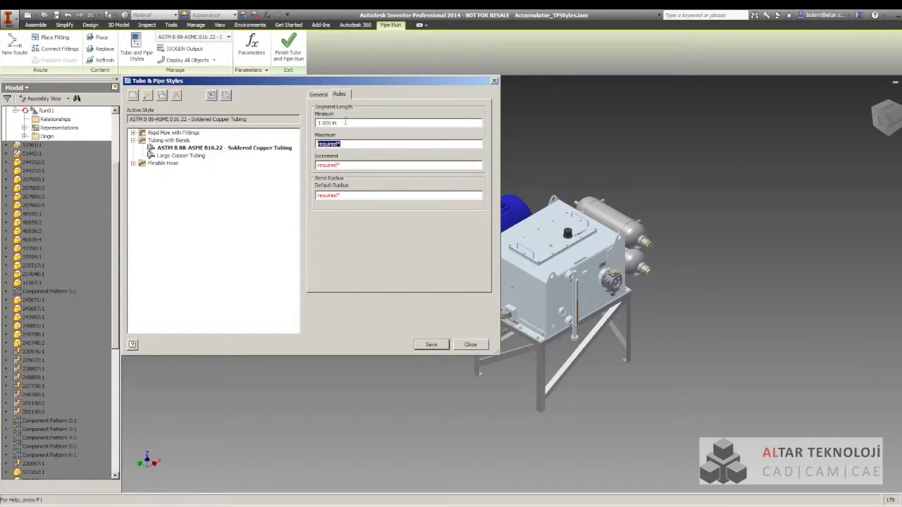
pyautogui.write('200')
pyautogui.press('Tab')
pyautogui.write('0.5')
pyautogui.press('Tab')
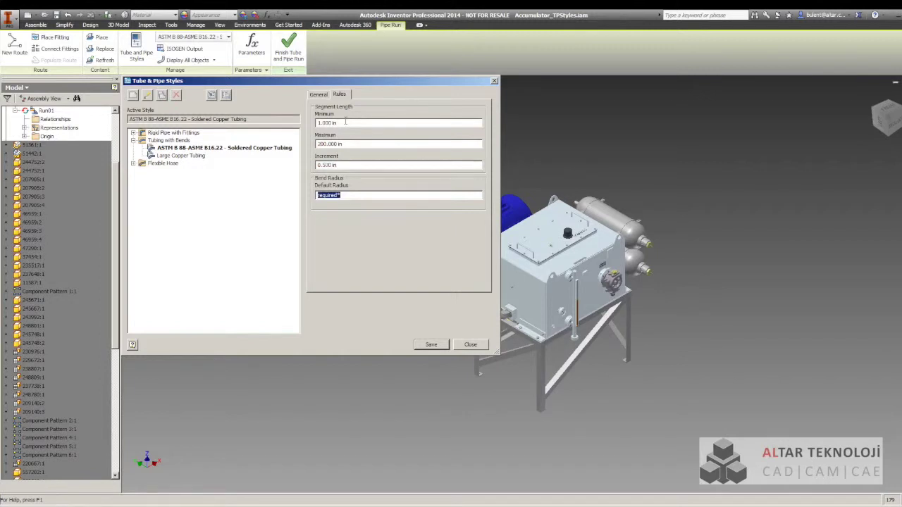
pyautogui.write('2')
pyautogui.click(425, 345)
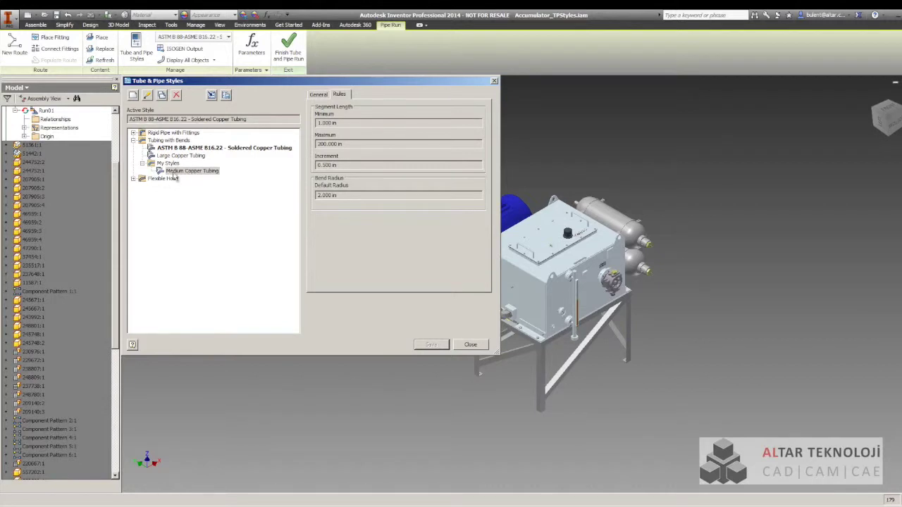
pyautogui.click(470, 344)
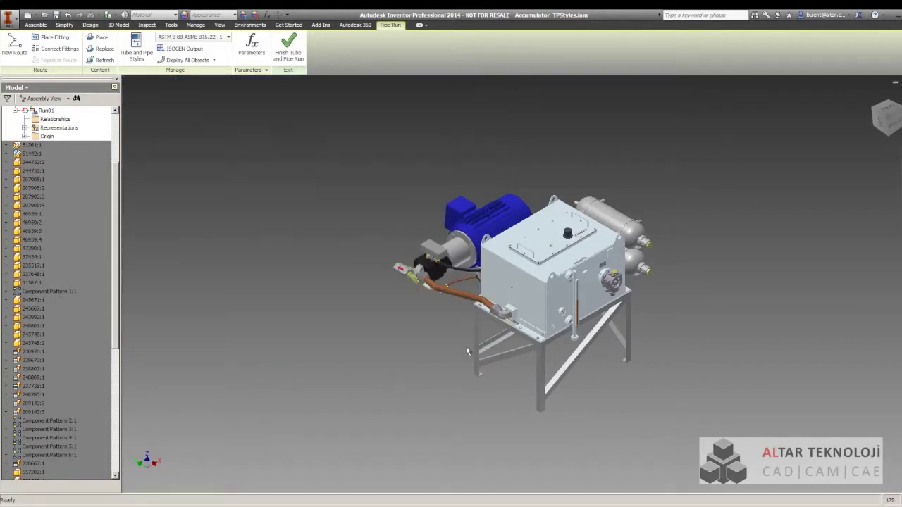
# Step: Choose Medium Copper Tubing from the Pipe Run style dropdown in the Manage panel
pyautogui.click(228, 37)
pyautogui.scroll(-1, 232, 161)
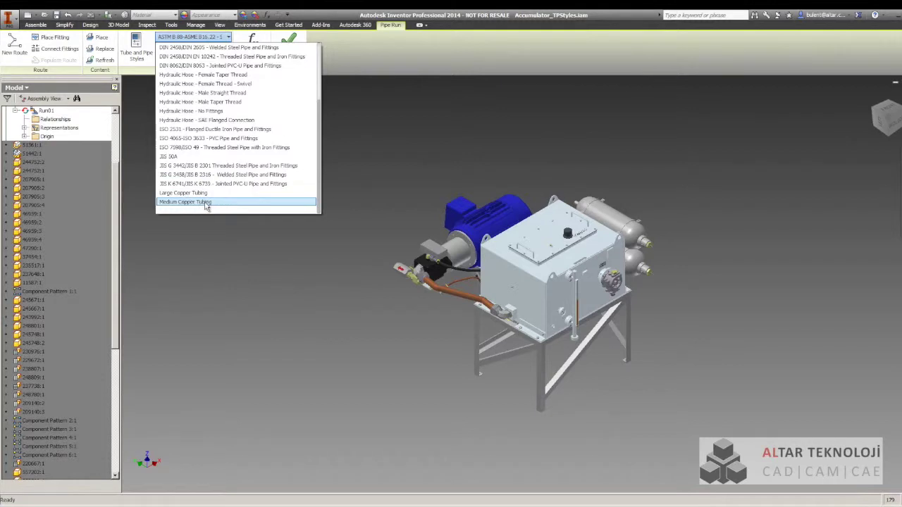
pyautogui.click(207, 202)
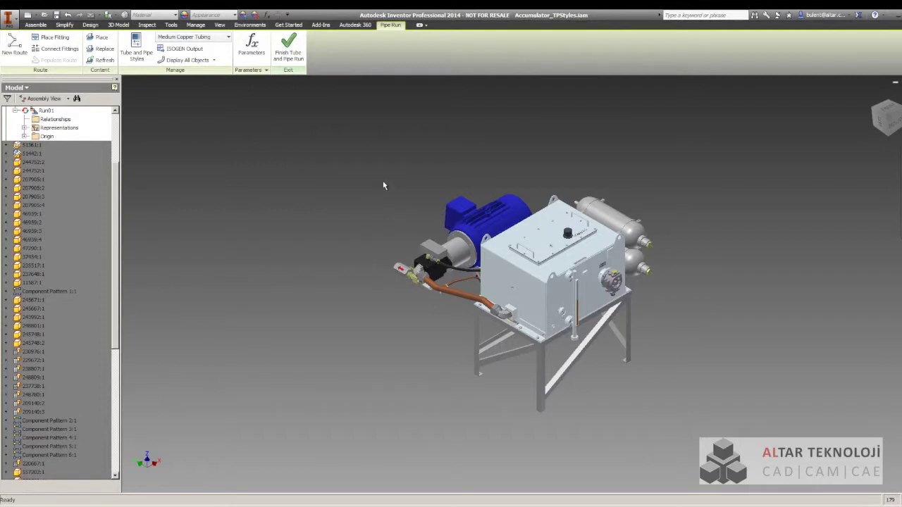
pyautogui.scroll(2, 383, 186)
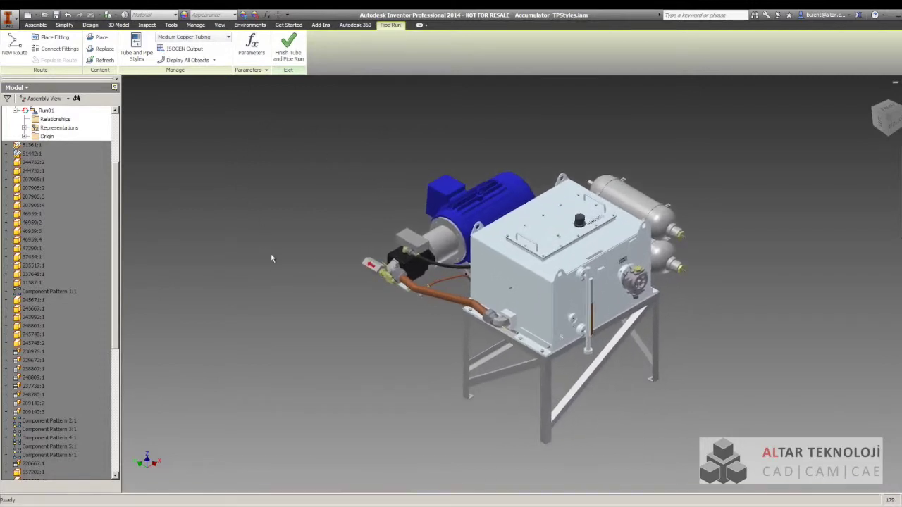